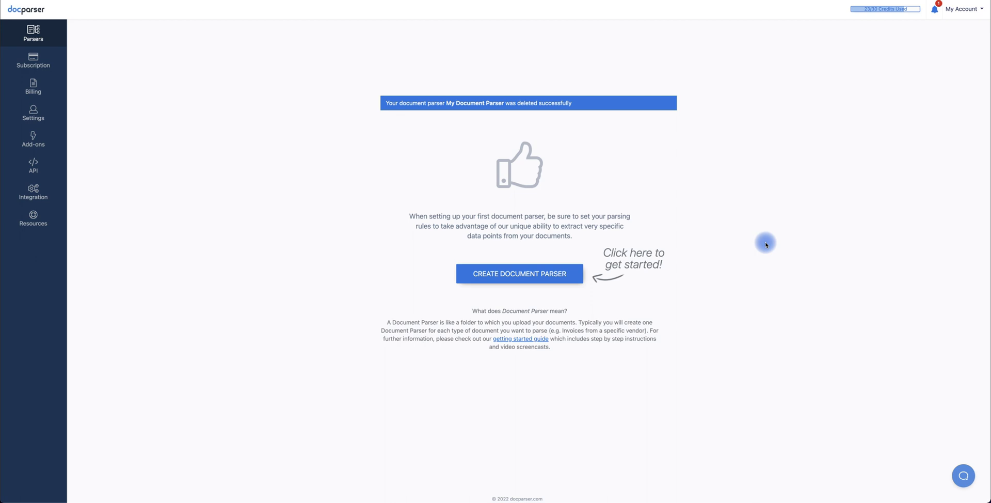
Create a new document parser from the Custom template and name it "LQD Trade Data"
click(526, 274)
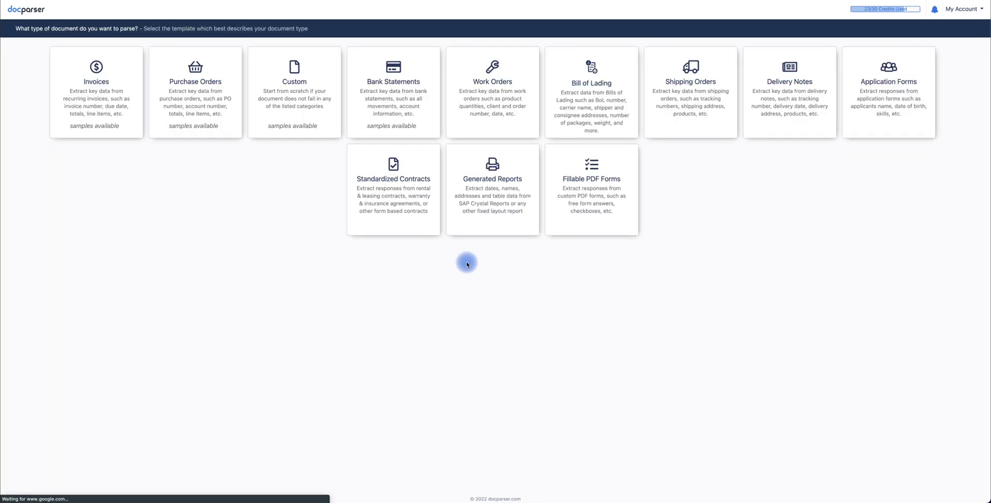
click(294, 93)
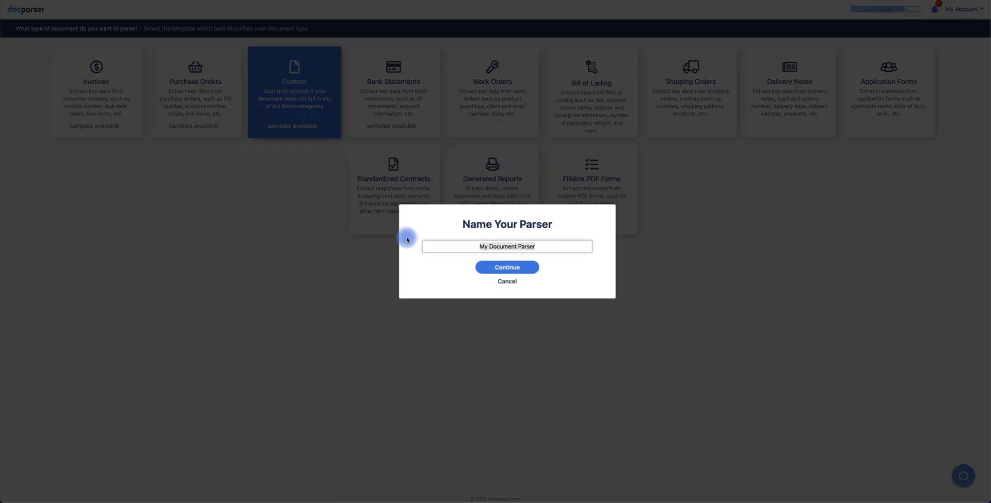
key(ctrl+a)
key(BackSpace)
text(LW)
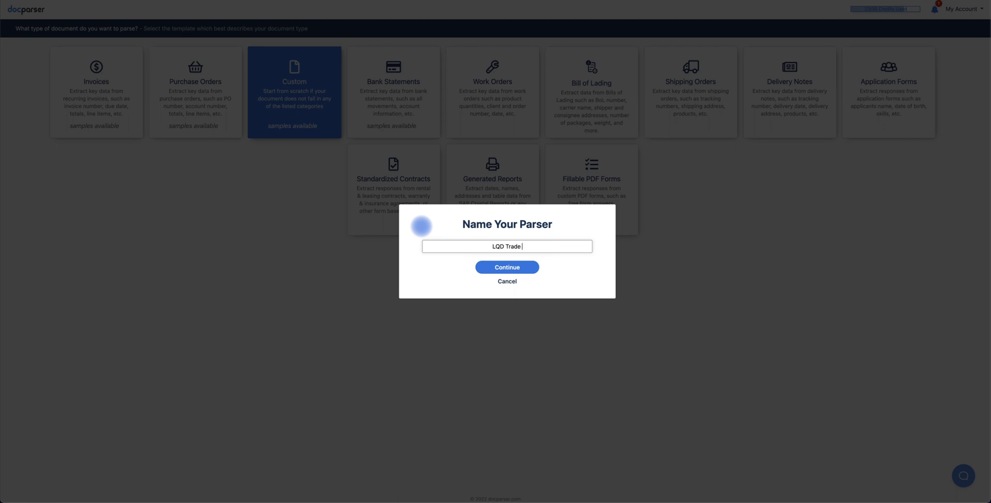
text(D Trade Data)
click(517, 270)
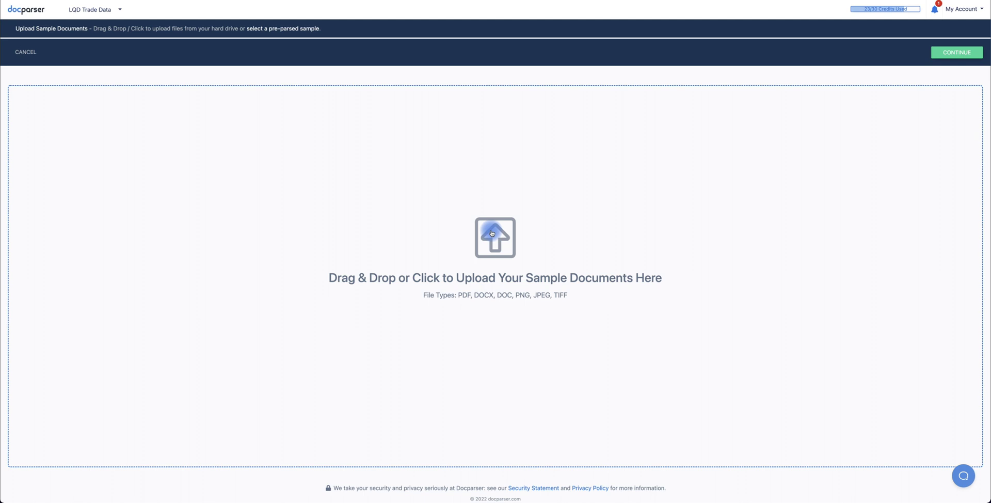
Upload LQD Trade History Data.jpg as the sample document and start a Table Data parsing rule for it
click(491, 234)
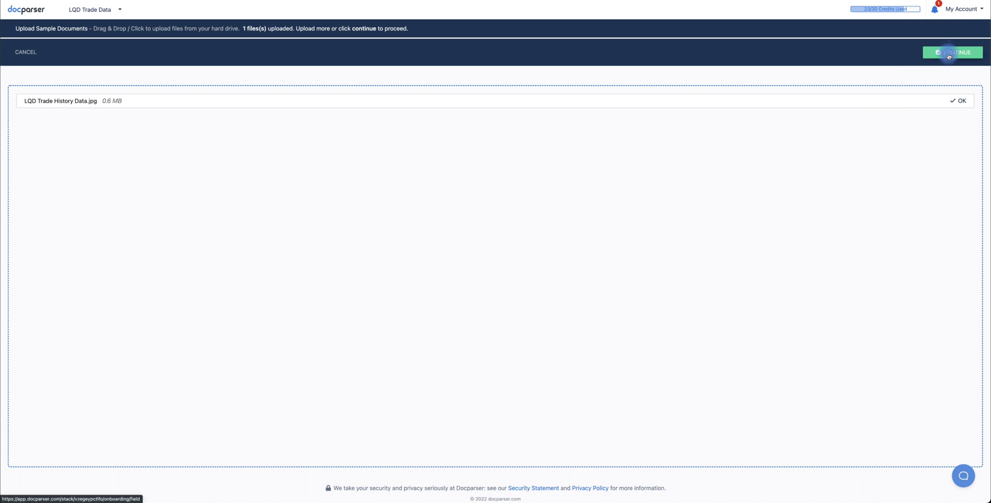
click(949, 54)
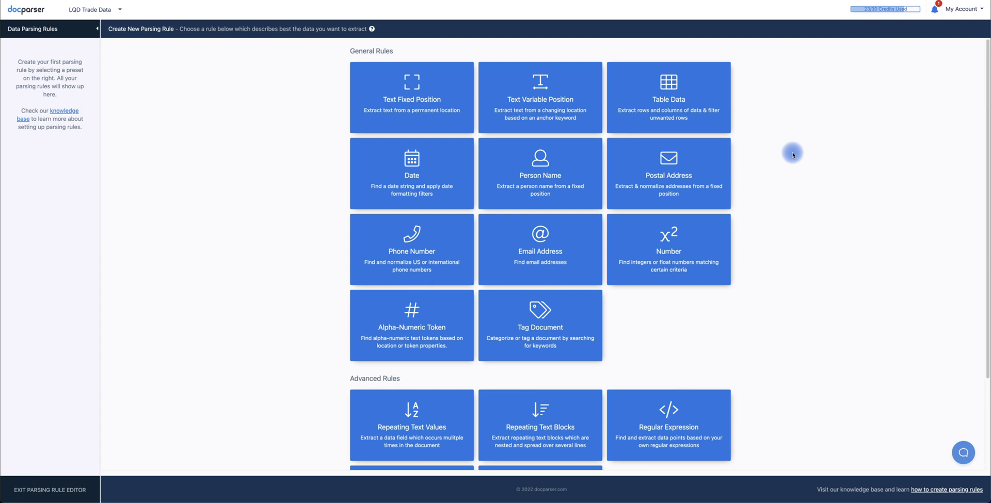
click(682, 109)
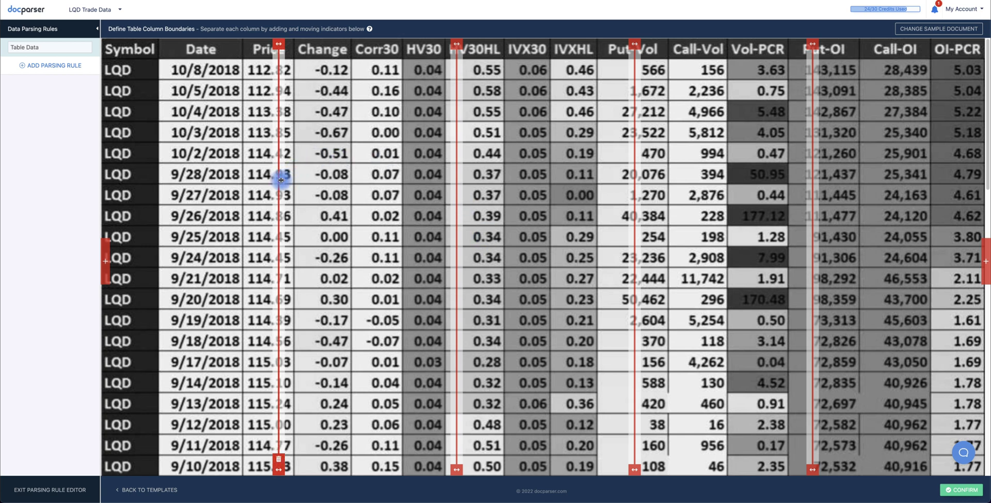
Reposition the four column dividers to the table's outer edge and the Symbol/Date, Date/Price and Price/Change boundaries
drag(281, 180, 99, 185)
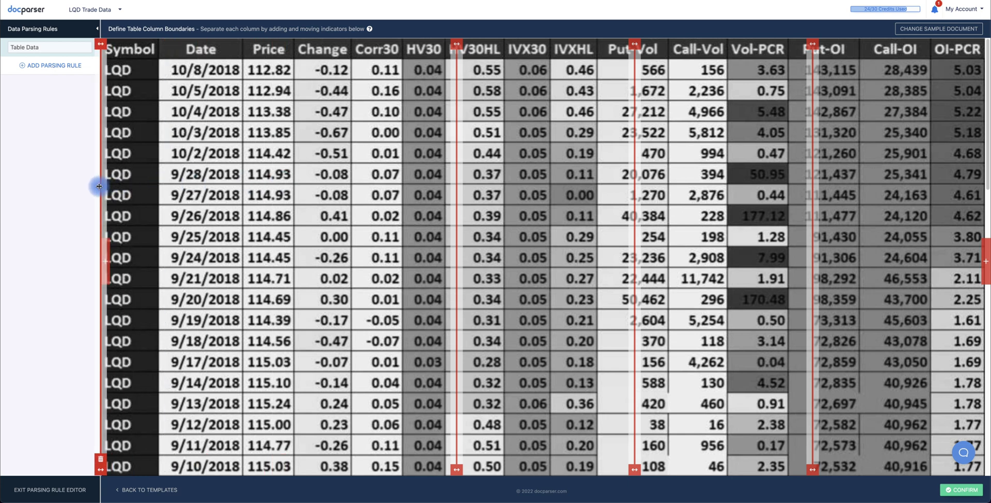
drag(454, 193, 159, 194)
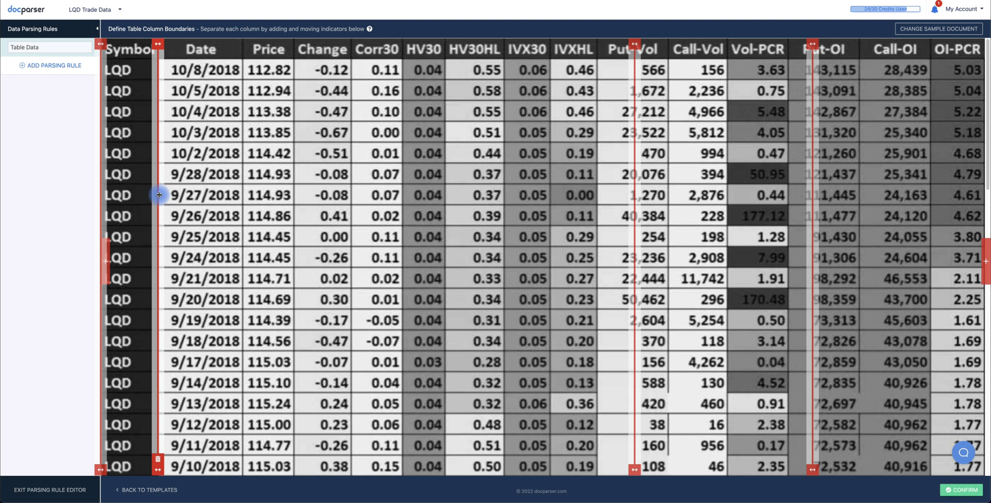
drag(634, 171, 615, 174)
drag(426, 176, 242, 177)
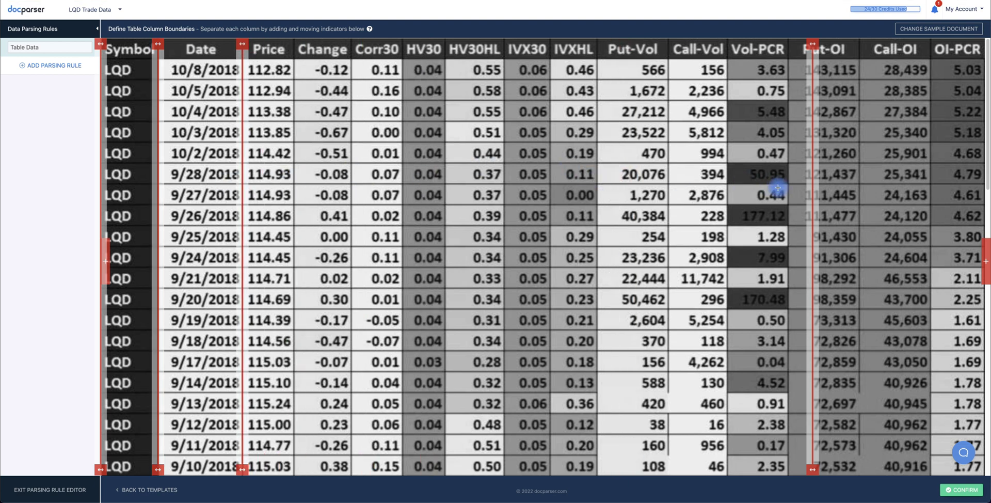
drag(777, 187, 291, 196)
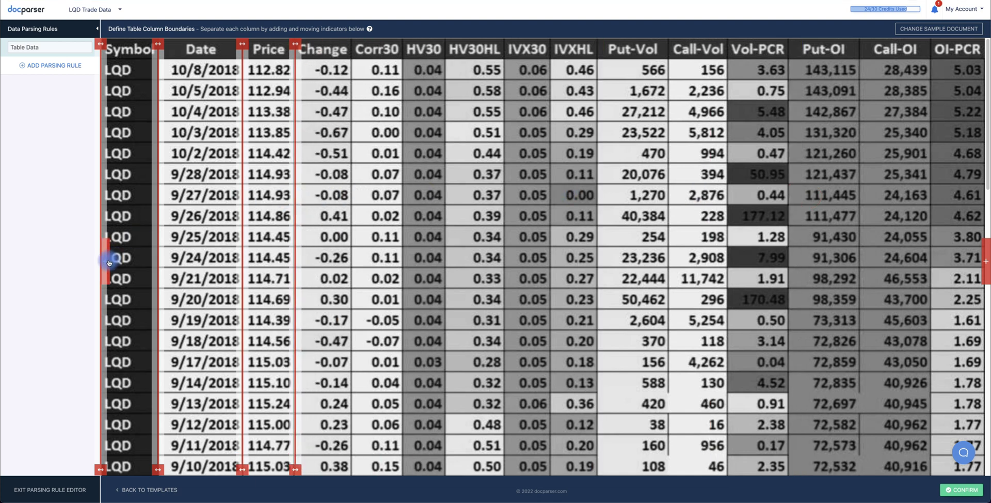
Add two more column dividers, placing one between Change and Corr30 and the other between Corr30 and HV30
click(108, 260)
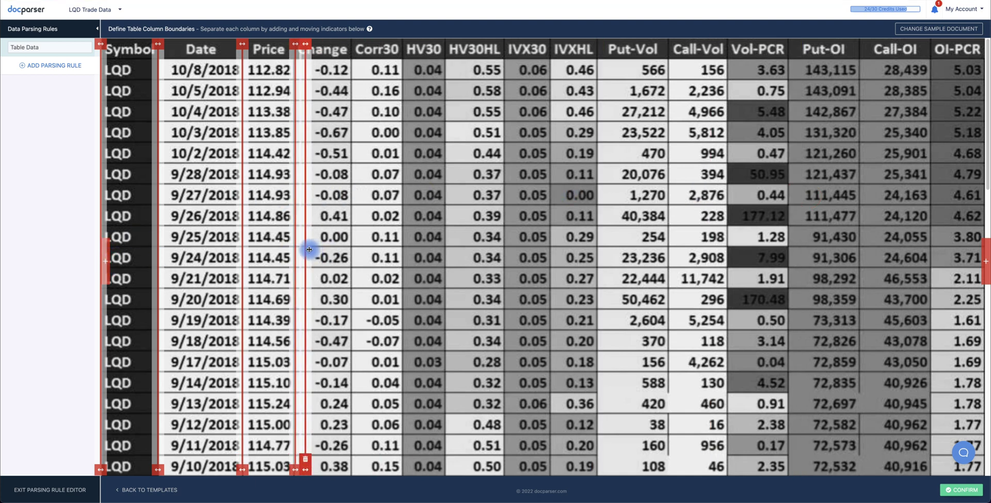
drag(312, 250, 371, 252)
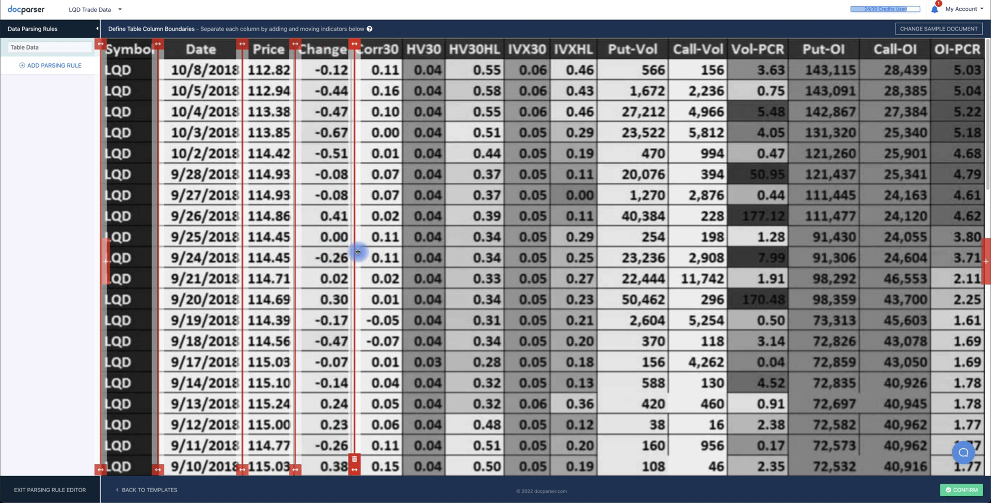
click(110, 263)
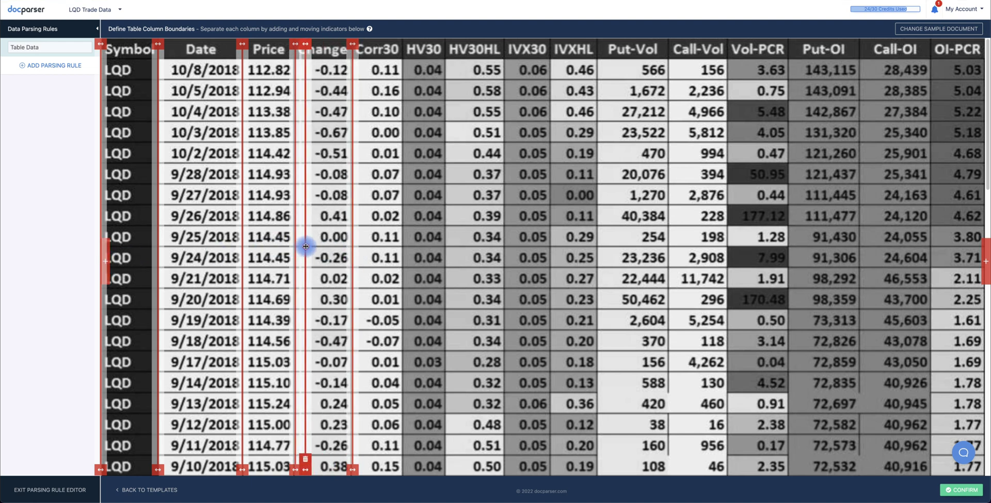
drag(299, 240, 407, 252)
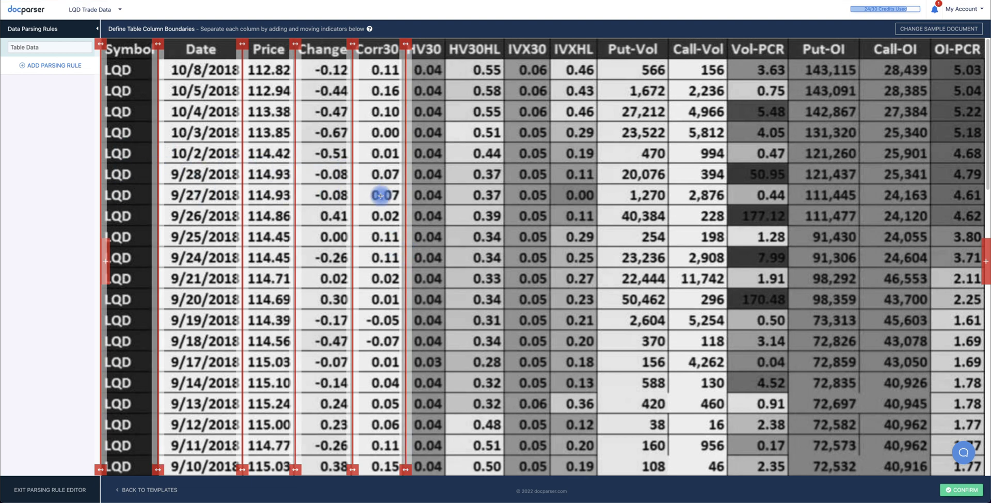
mouse_move(405, 184)
mouse_down()
mouse_move(407, 194)
mouse_move(404, 180)
mouse_up()
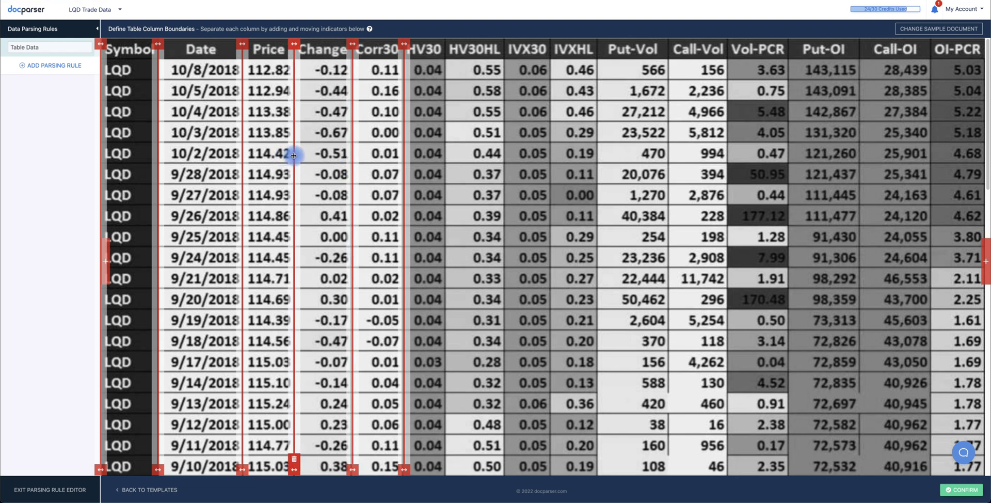
Mark an extraction area from page position 0, 0 across the Symbol to Corr30 columns, about 427 by 236 in size
scroll(195, 109, down, 1)
scroll(195, 109, down, 15)
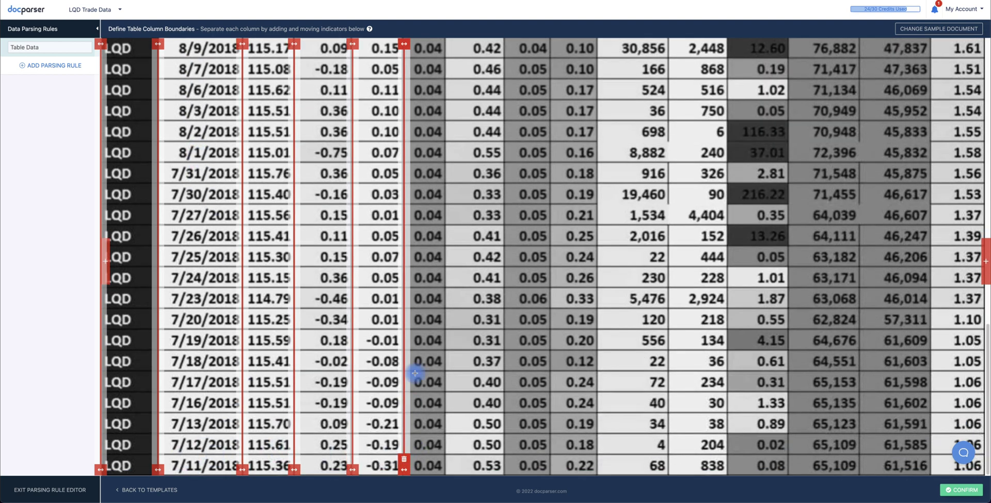
scroll(348, 316, up, 9)
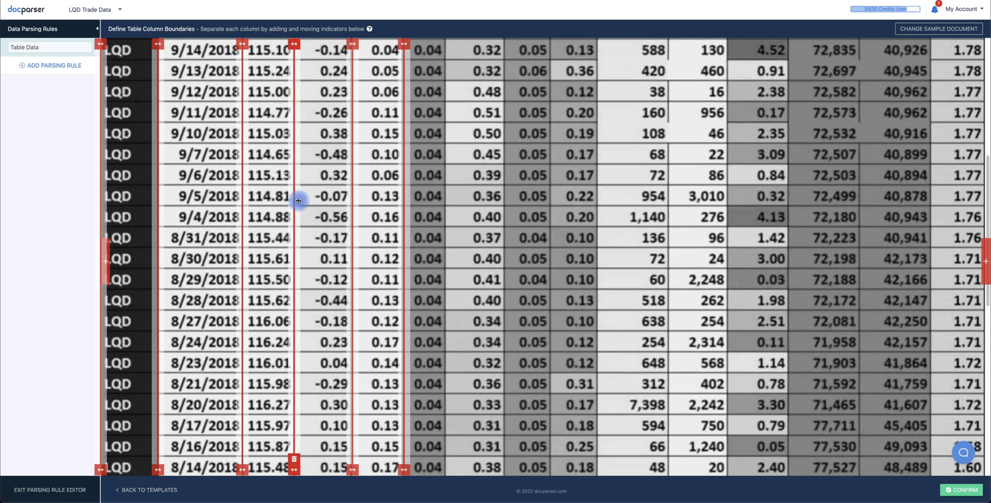
scroll(298, 201, up, 6)
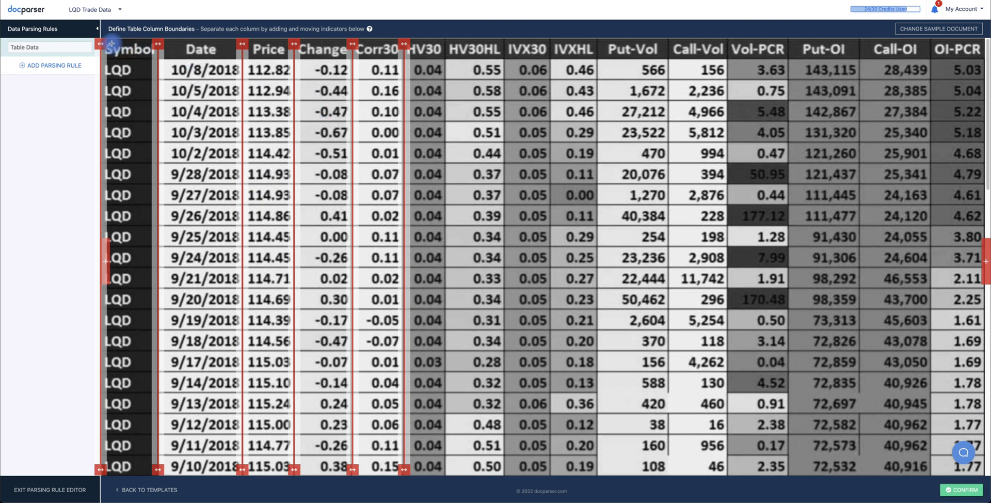
drag(111, 43, 404, 204)
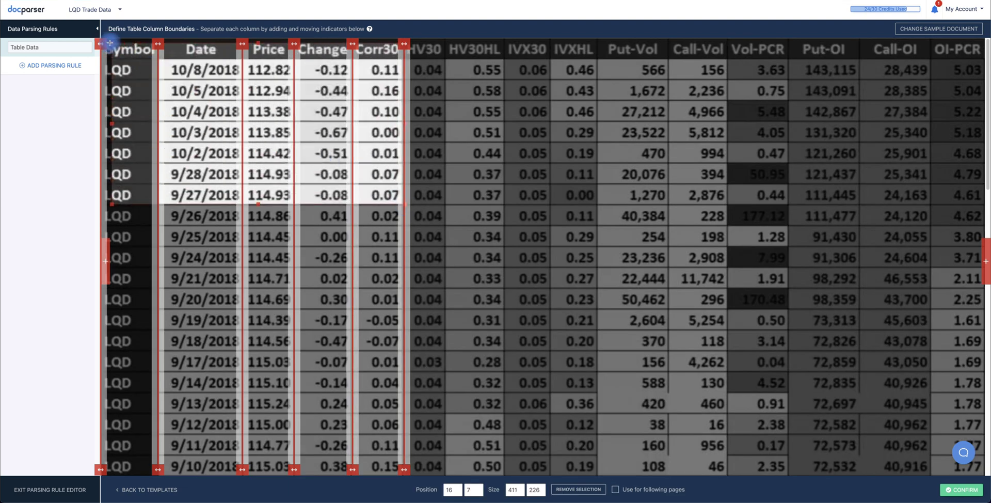
drag(111, 43, 101, 39)
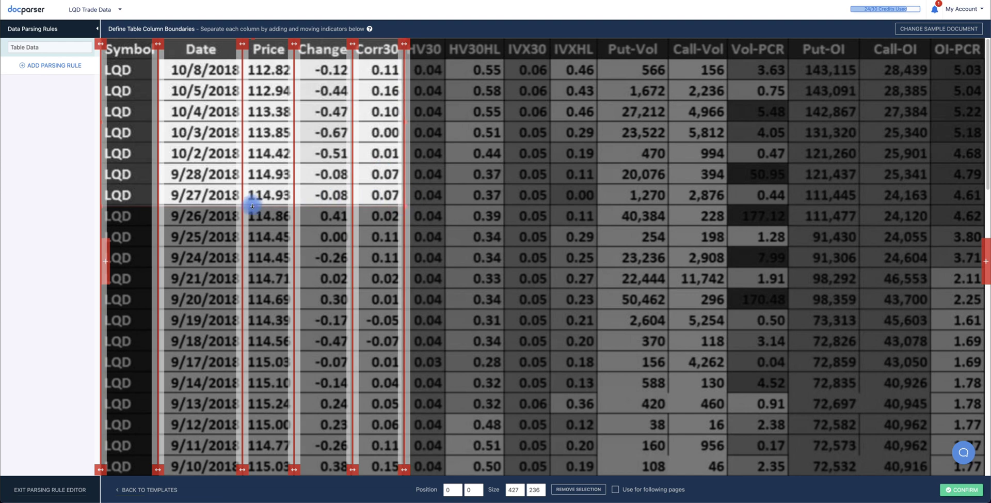
Extend the extraction area down to the table's last row, about 427 by 1754, and confirm the column boundaries
drag(252, 206, 257, 341)
scroll(257, 340, down, 5)
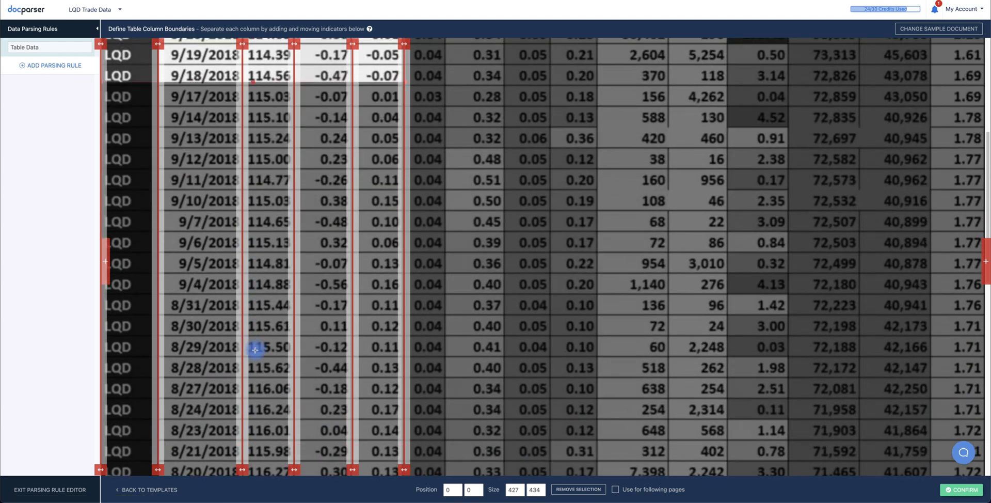
drag(258, 93, 258, 419)
scroll(258, 319, down, 4)
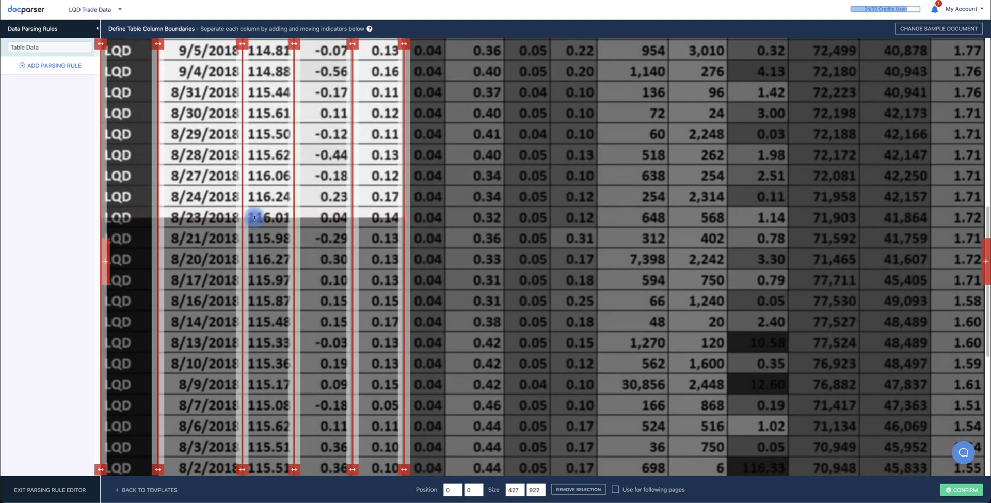
drag(248, 209, 255, 416)
scroll(254, 362, down, 5)
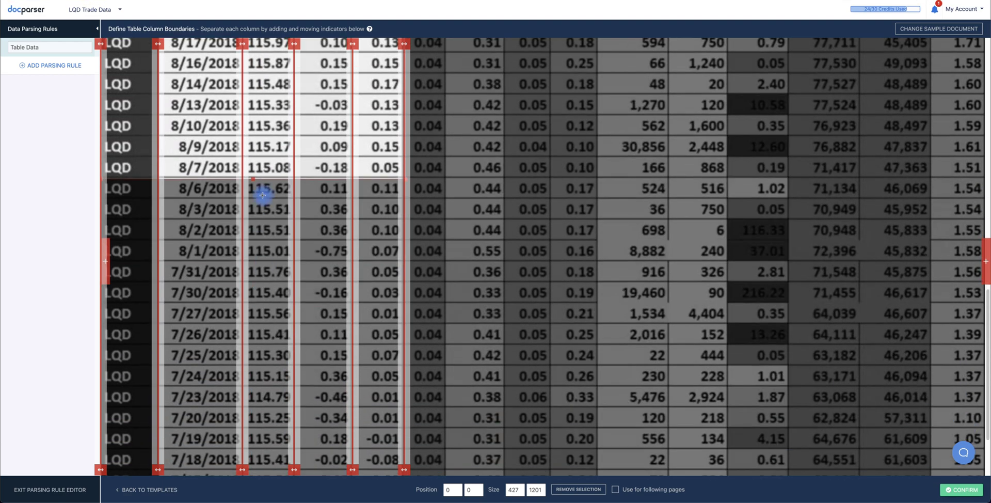
drag(253, 180, 262, 429)
scroll(266, 282, down, 2)
drag(255, 333, 257, 469)
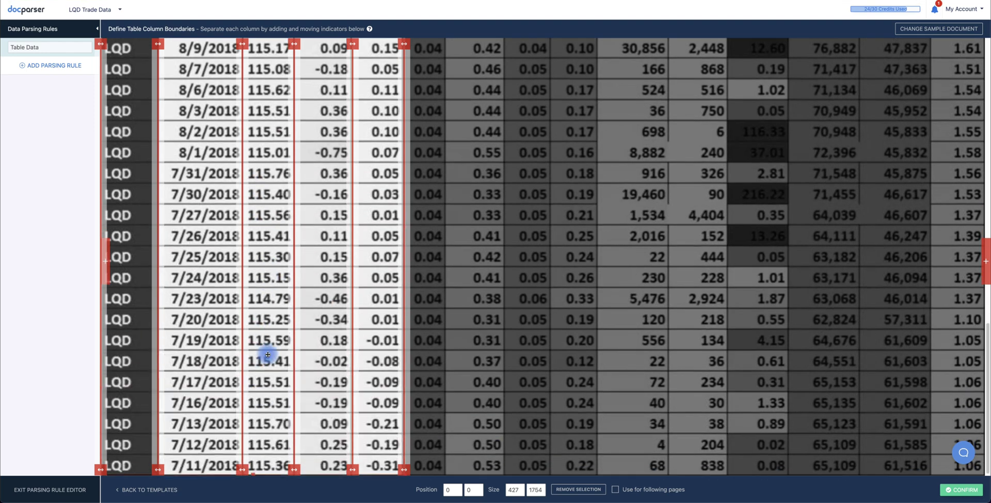
scroll(254, 422, down, 1)
scroll(266, 333, up, 15)
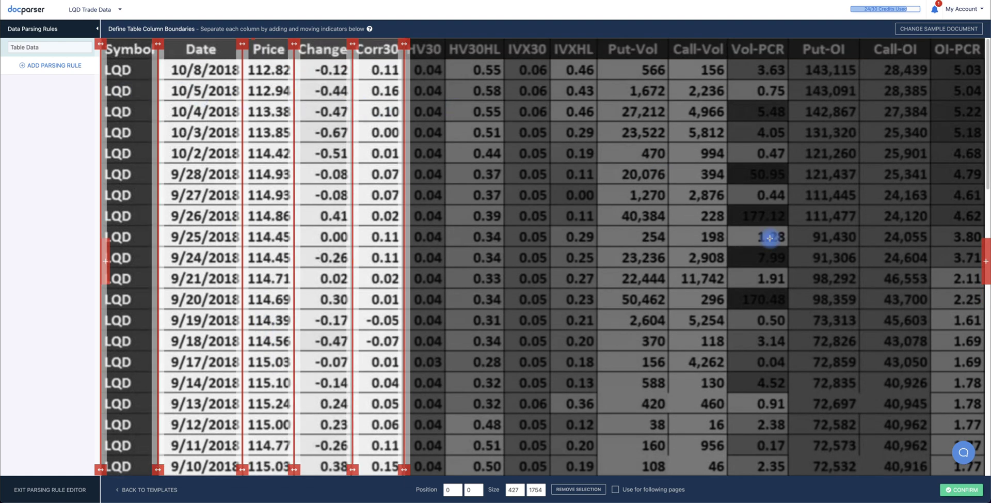
click(962, 490)
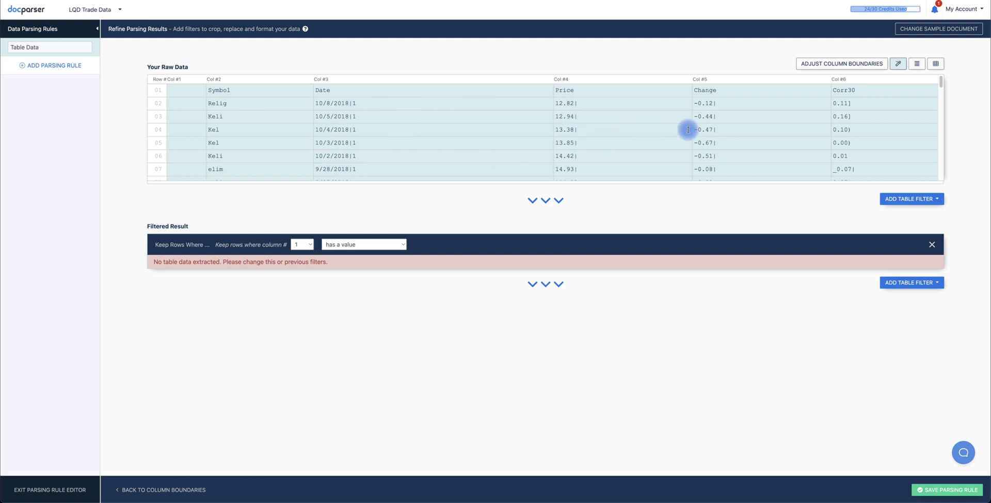
Check the raw data's empty first column and add a Remove Column filter that removes column 1
mouse_move(940, 83)
mouse_down()
mouse_move(940, 177)
mouse_move(938, 77)
mouse_up()
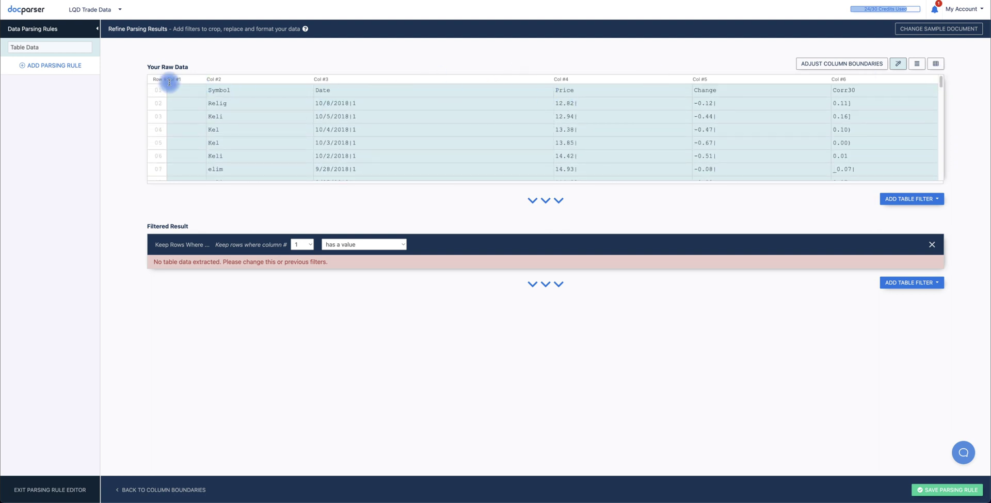
scroll(181, 98, down, 13)
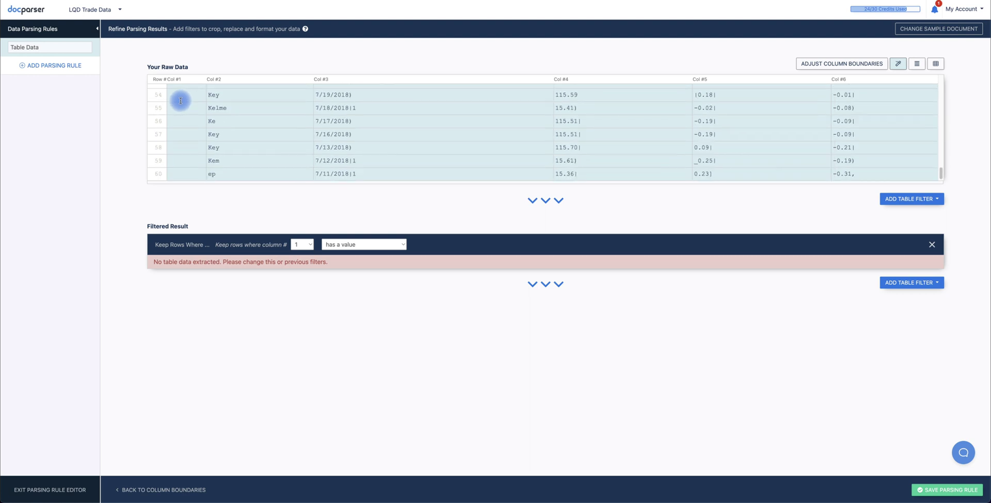
scroll(180, 135, up, 13)
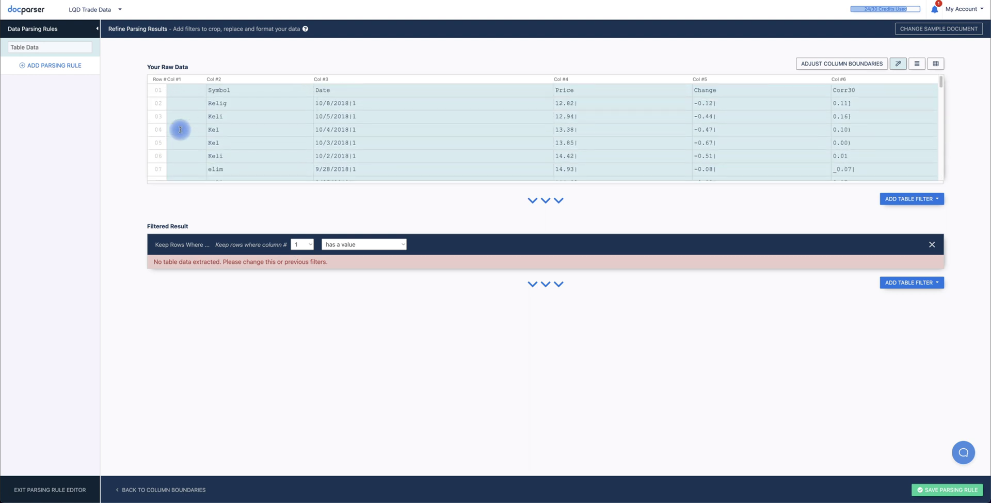
click(938, 198)
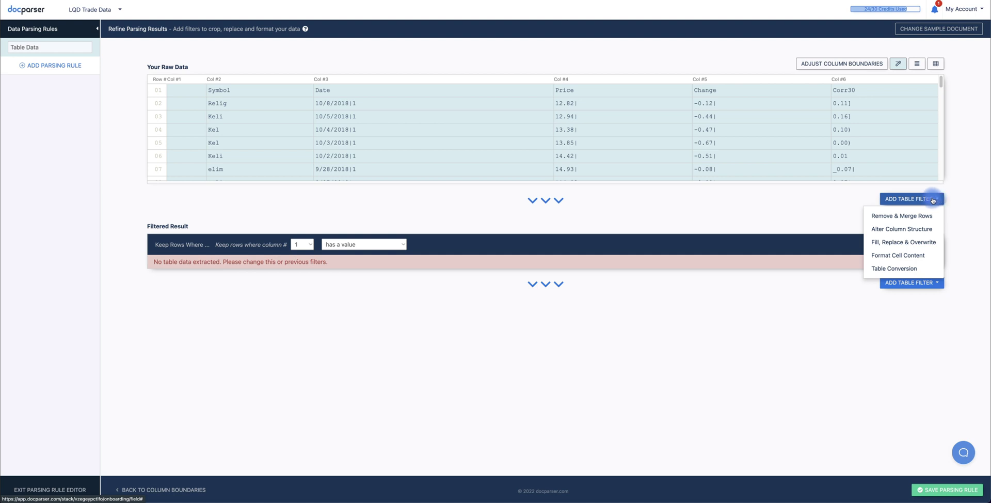
mouse_move(879, 259)
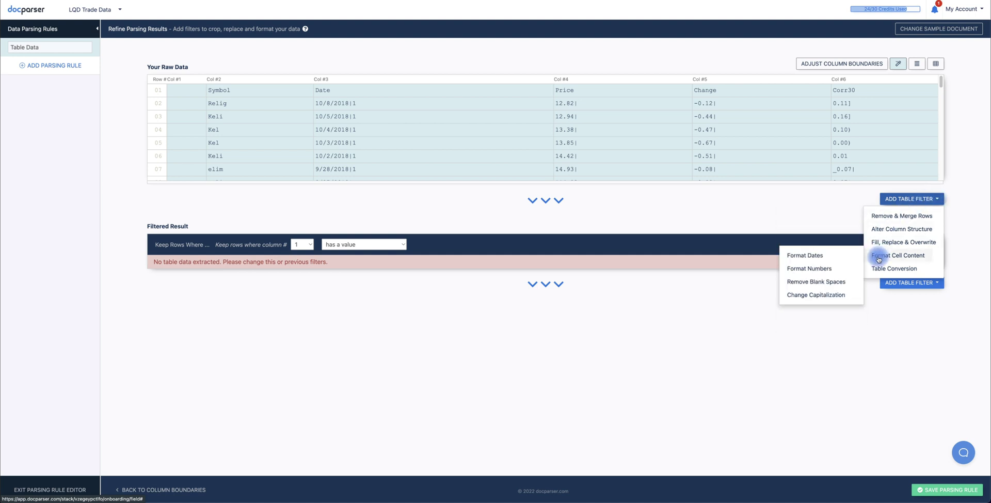
mouse_move(879, 229)
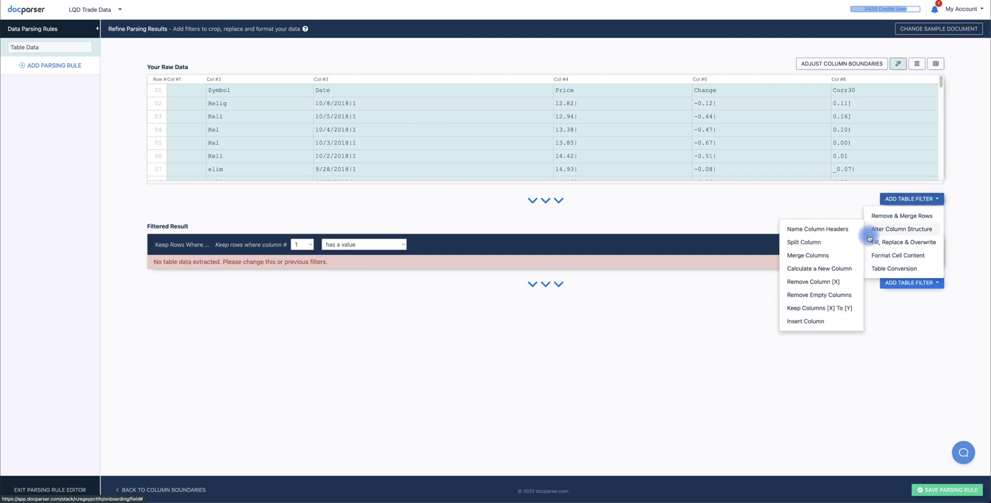
click(818, 282)
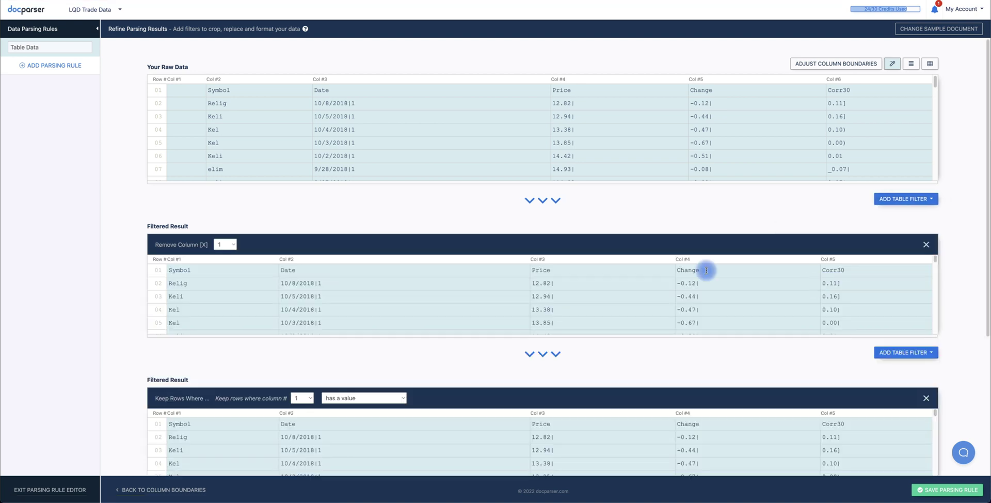
scroll(268, 237, down, 1)
click(231, 232)
click(223, 241)
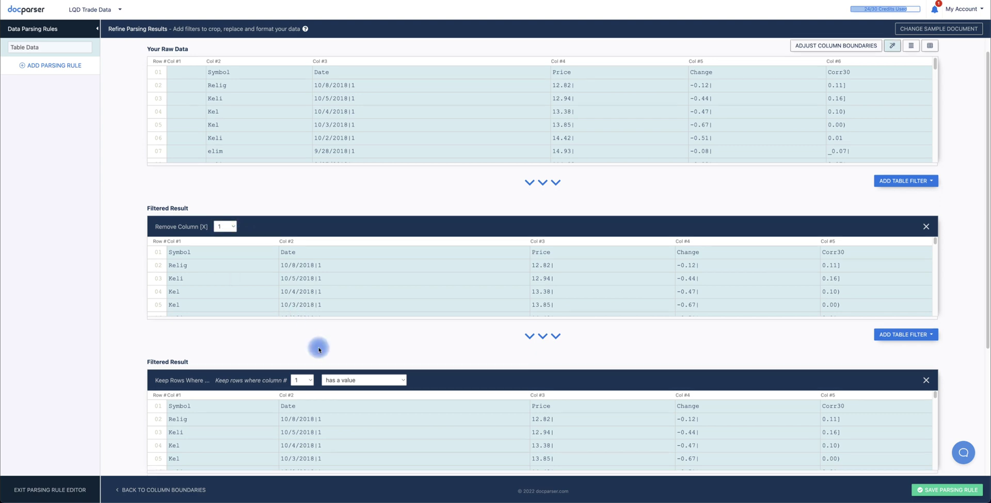
Review the raw data and both filtered results, and save the Table Data parsing rule
scroll(318, 349, down, 2)
scroll(159, 317, up, 3)
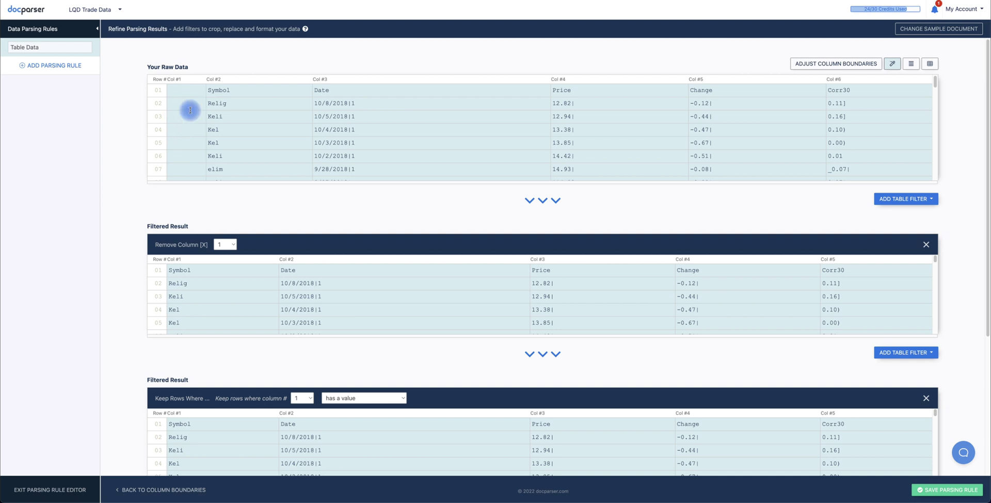
scroll(129, 227, down, 4)
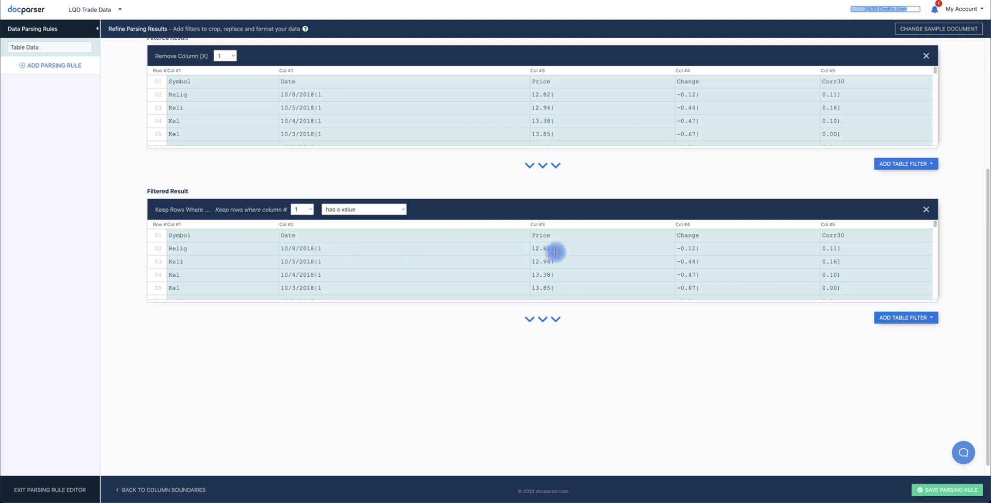
click(938, 492)
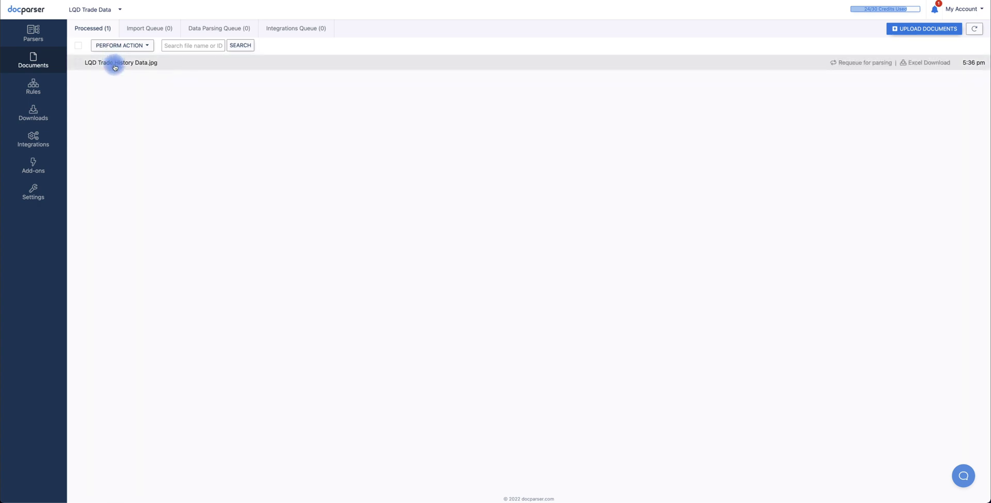
Open the processed document LQD Trade History Data.jpg and examine its parsed Table Data from first to last row
click(145, 63)
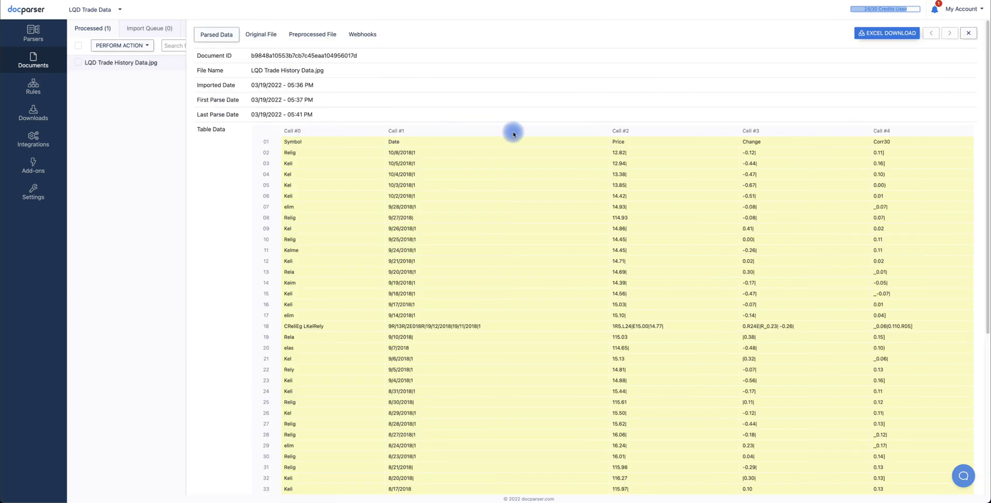
scroll(980, 104, down, 6)
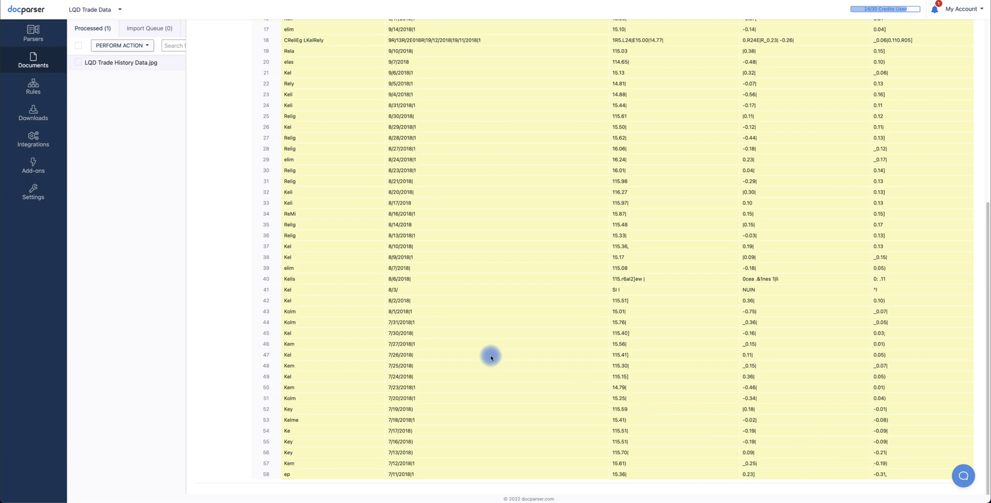
scroll(498, 227, up, 6)
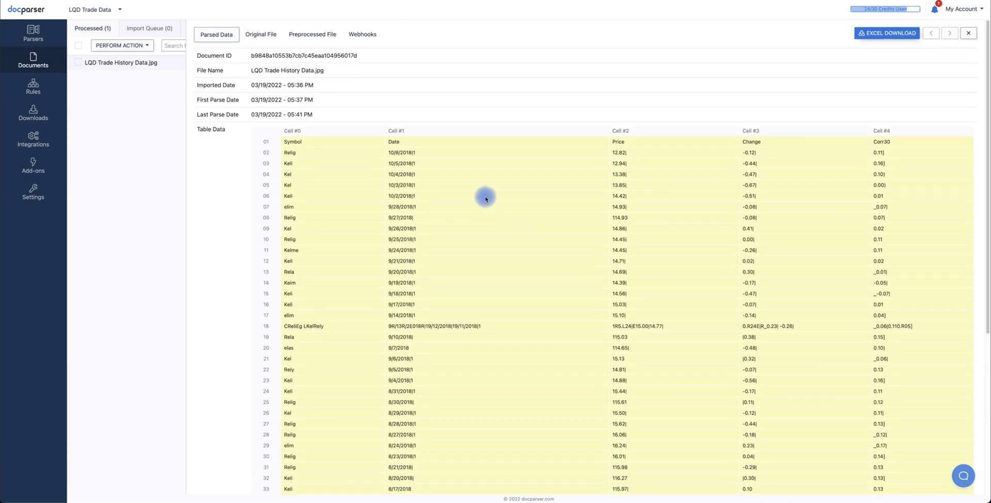